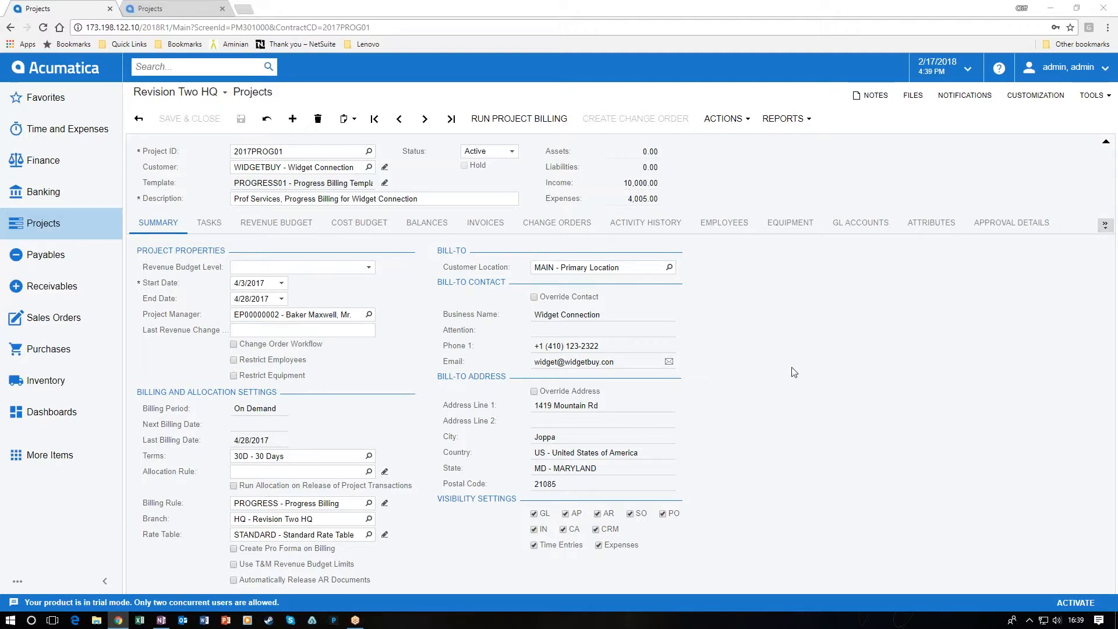
Review the status options and the available actions for project 2017PROG01 without changing anything.
click(512, 152)
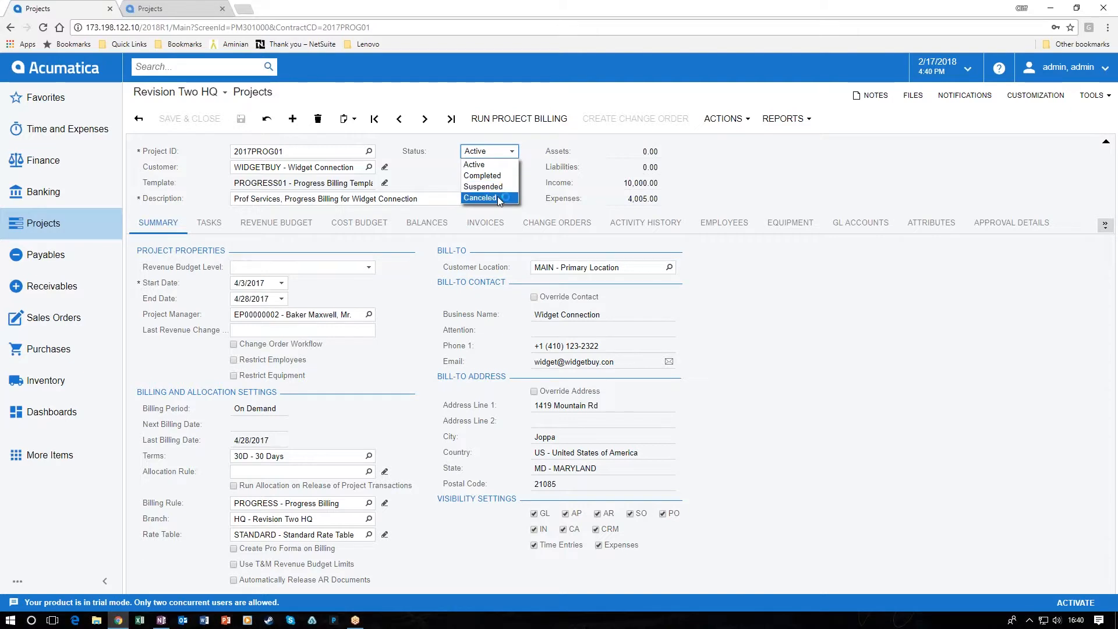
click(967, 432)
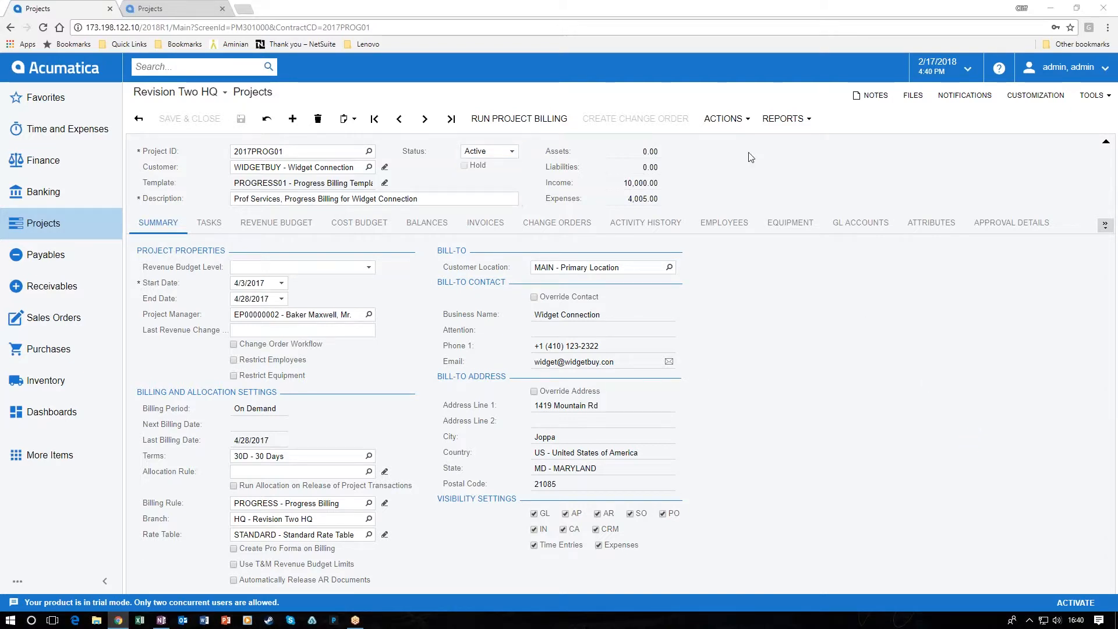
click(725, 118)
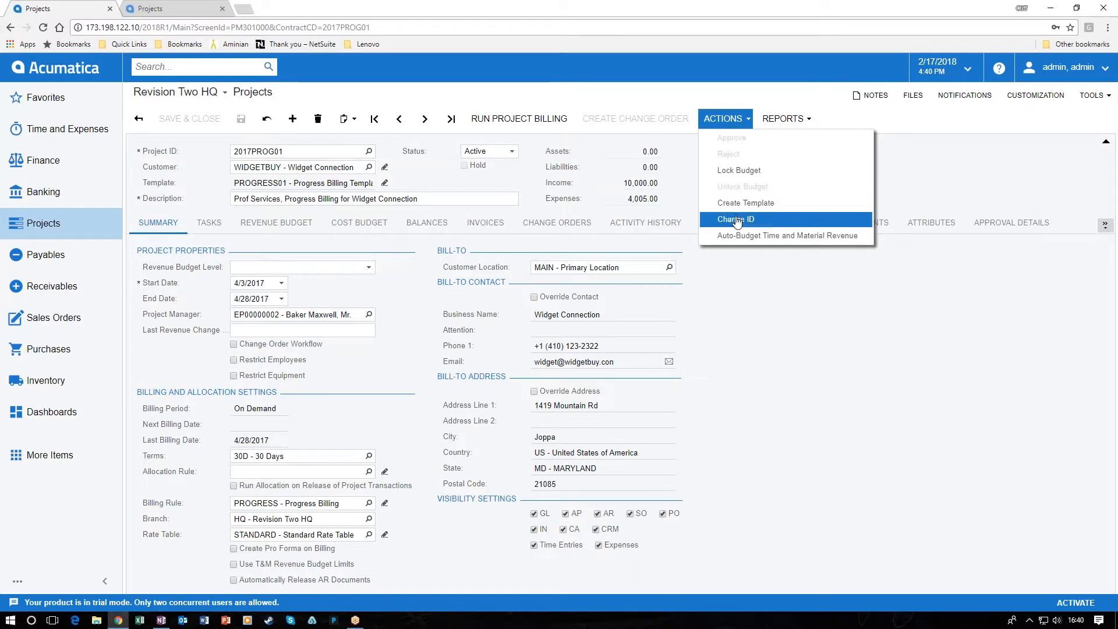
click(870, 281)
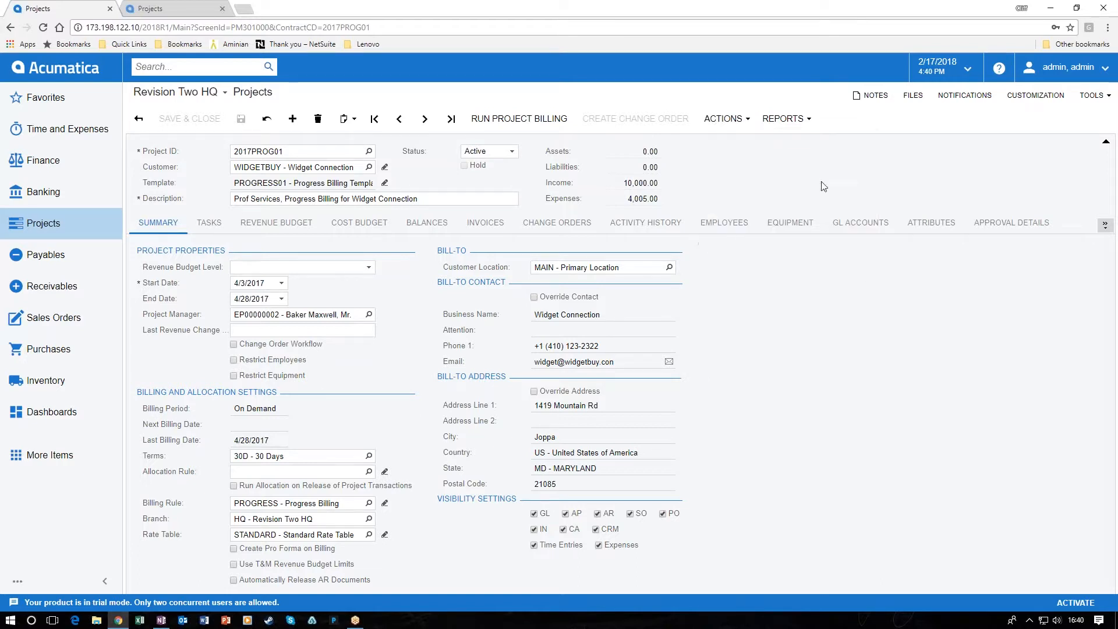
Open the printable Project Balance report for project 2017PROG01.
click(785, 118)
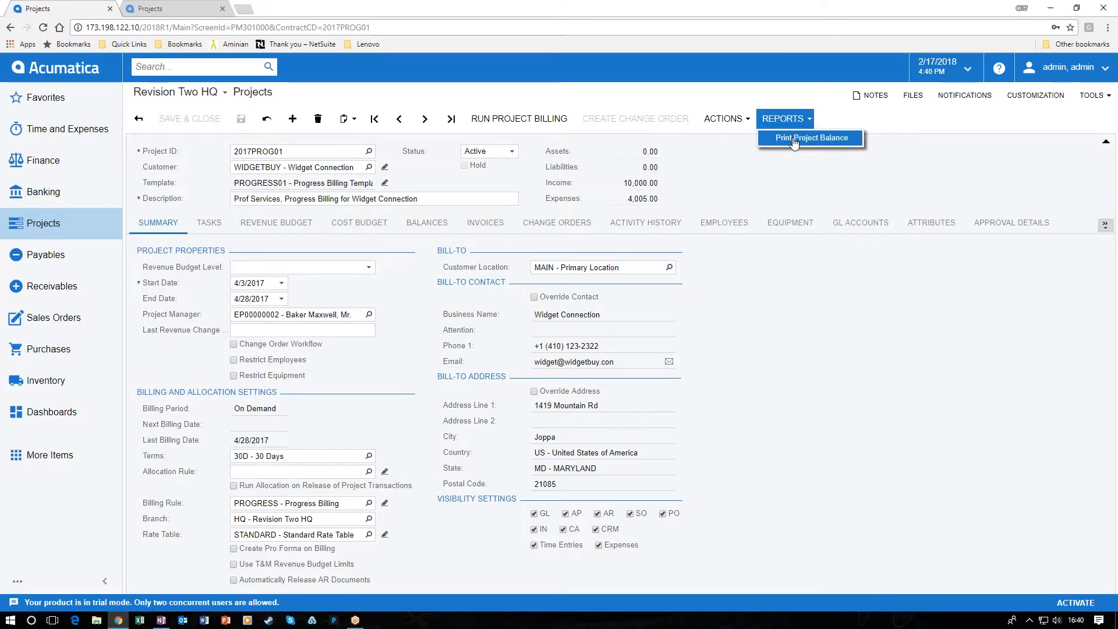
click(794, 140)
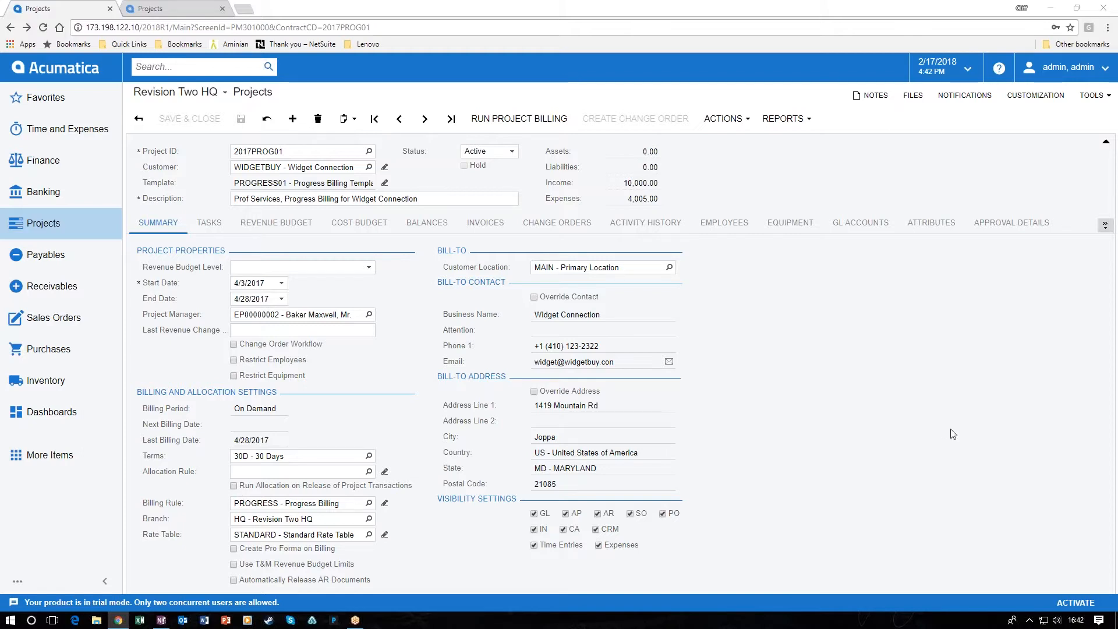
Look through the available allocation rules and billing rules for the project, keeping the current selections.
click(369, 472)
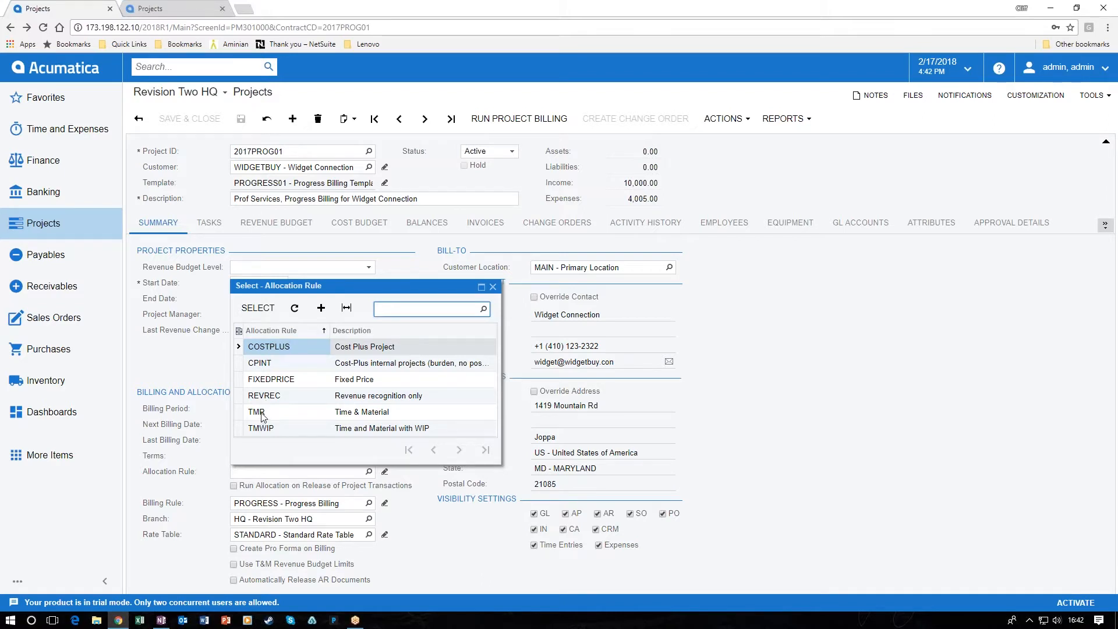
click(481, 287)
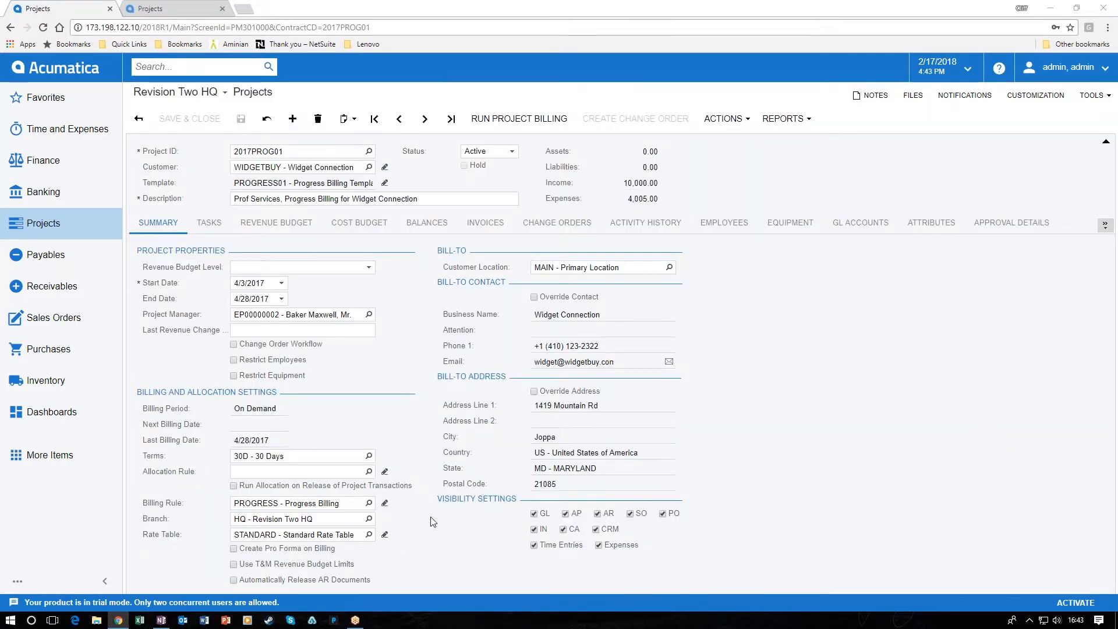
click(369, 503)
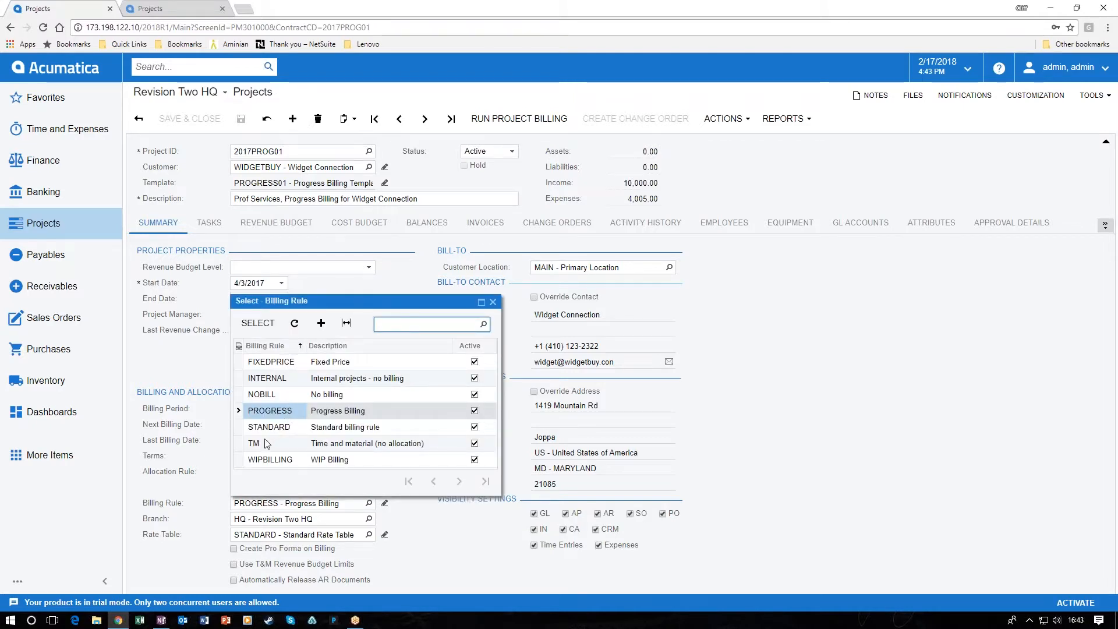
click(493, 302)
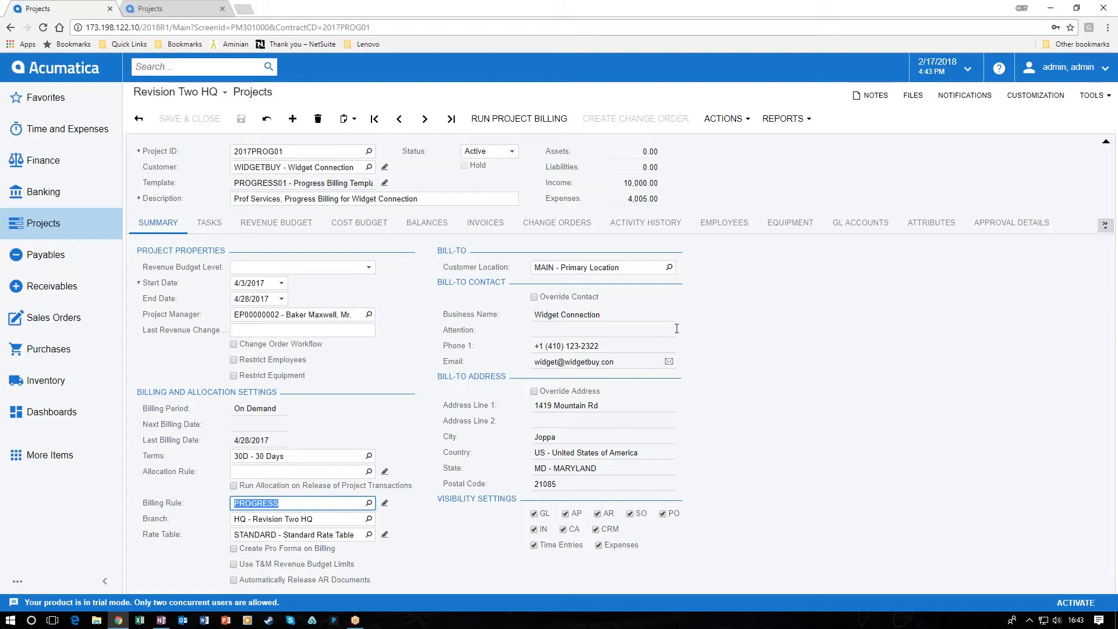
click(970, 434)
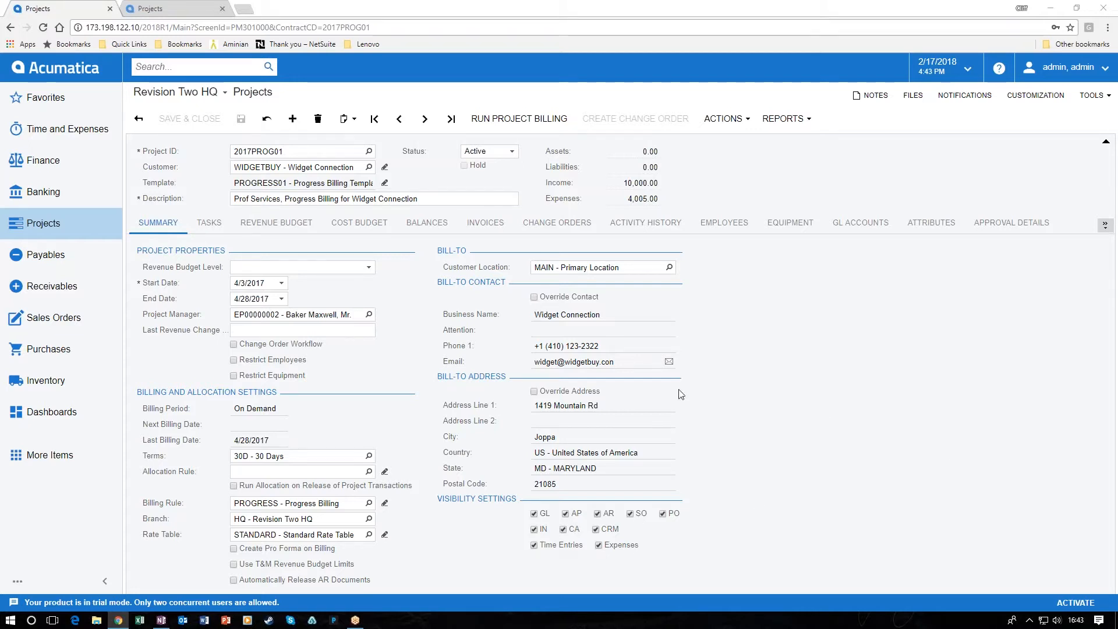
Add the common time-and-material add-on task to the project's task list.
click(209, 223)
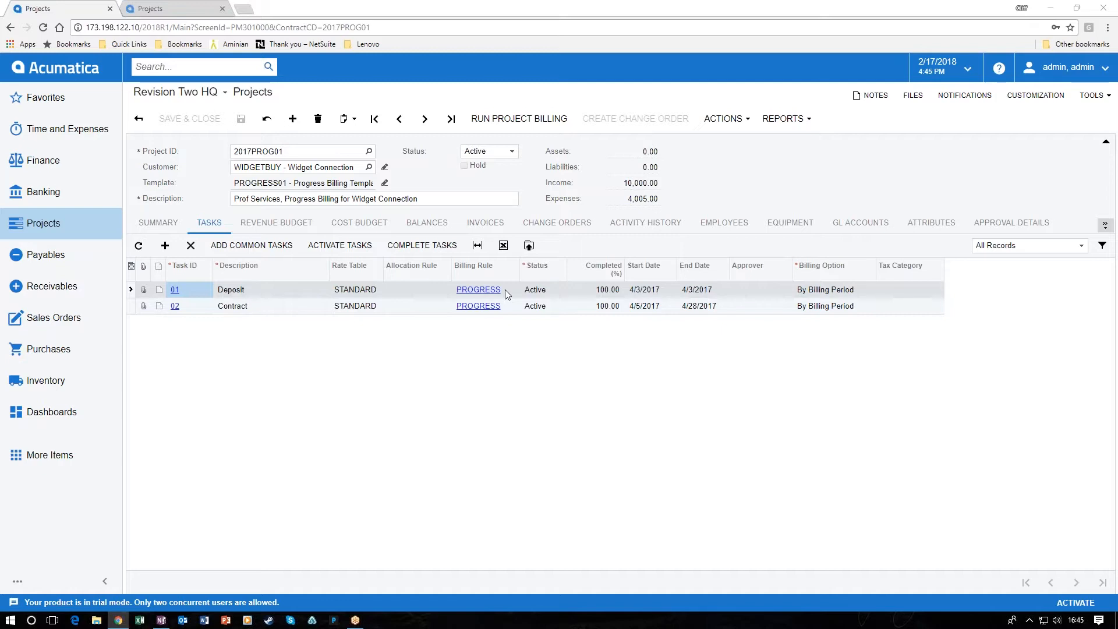
click(261, 250)
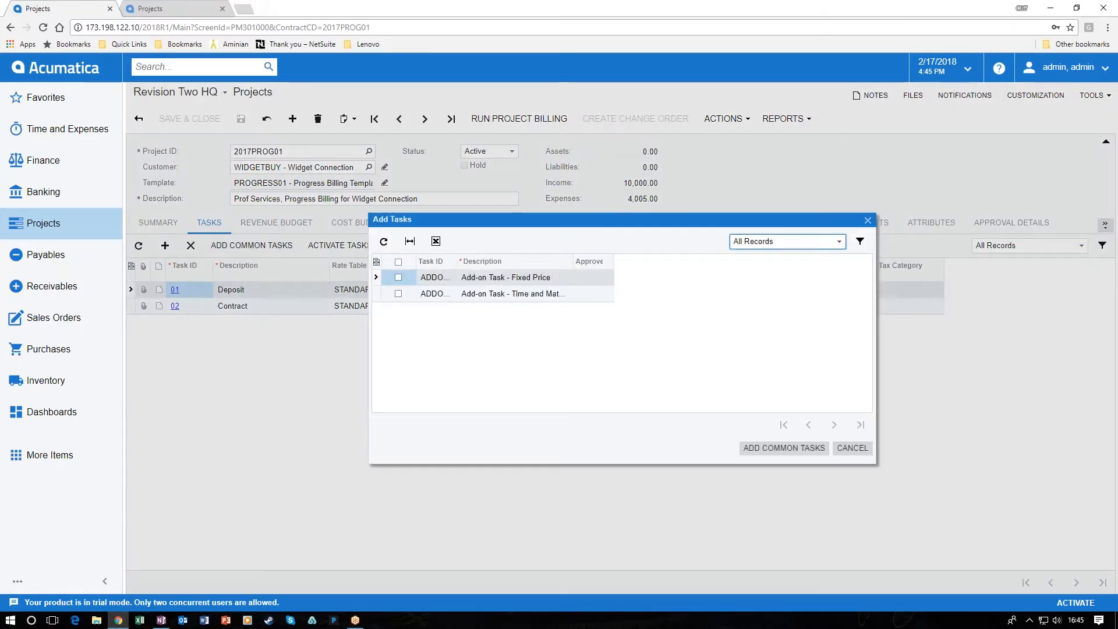
click(398, 294)
click(754, 444)
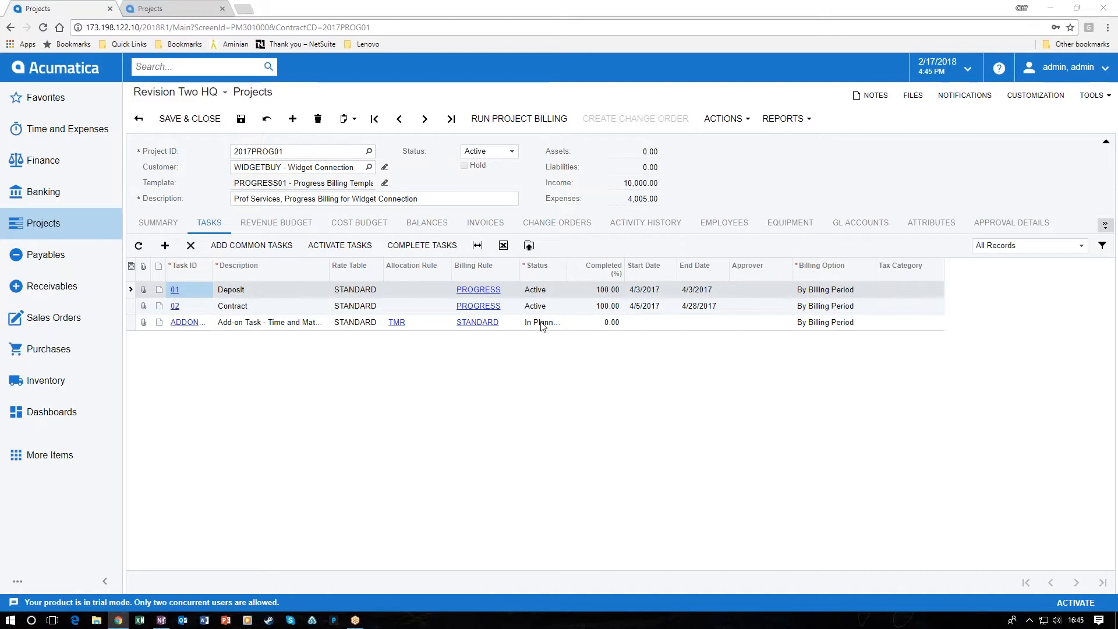
Complete the Deposit and Contract tasks and activate the time-and-material add-on task.
click(419, 246)
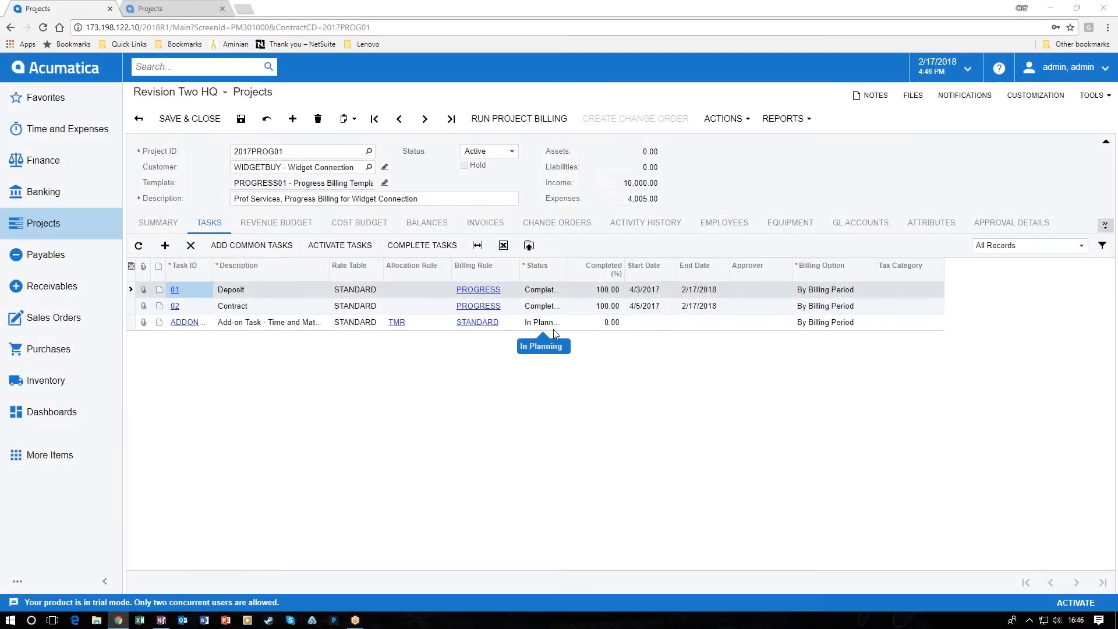
click(337, 246)
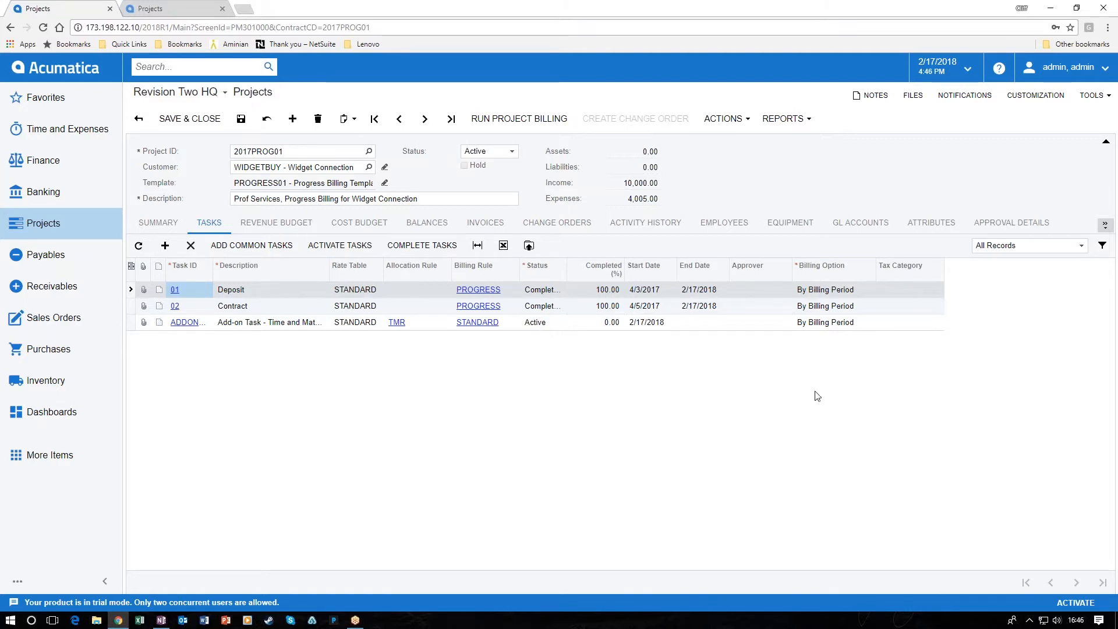
click(968, 434)
Review the project's revenue and cost budgets, including the add-on task lines, and its balances by account group.
click(276, 222)
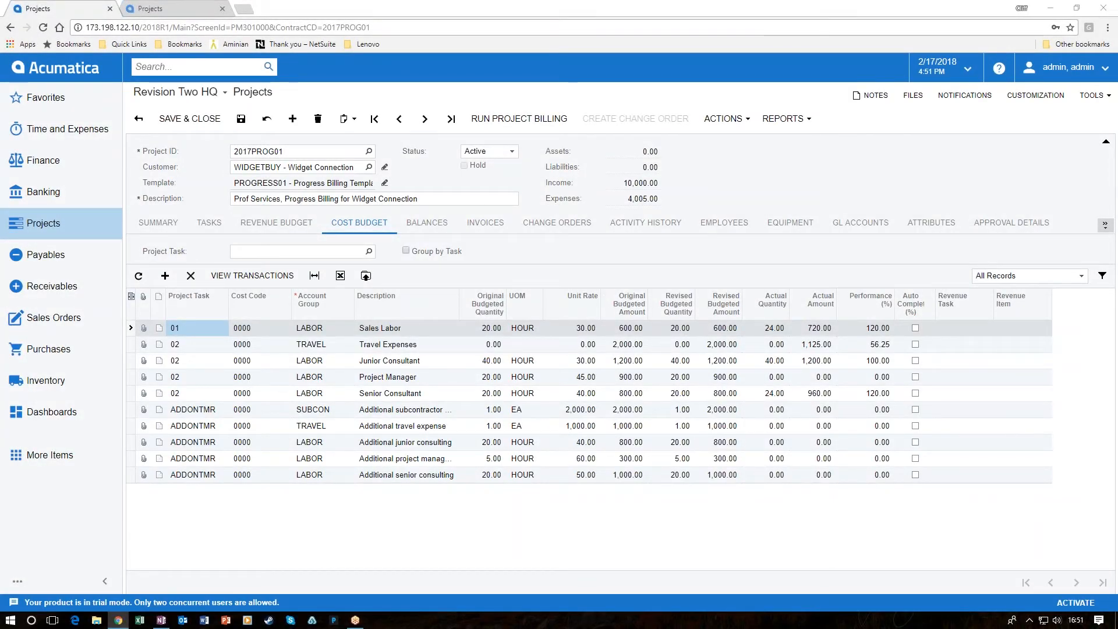
click(442, 232)
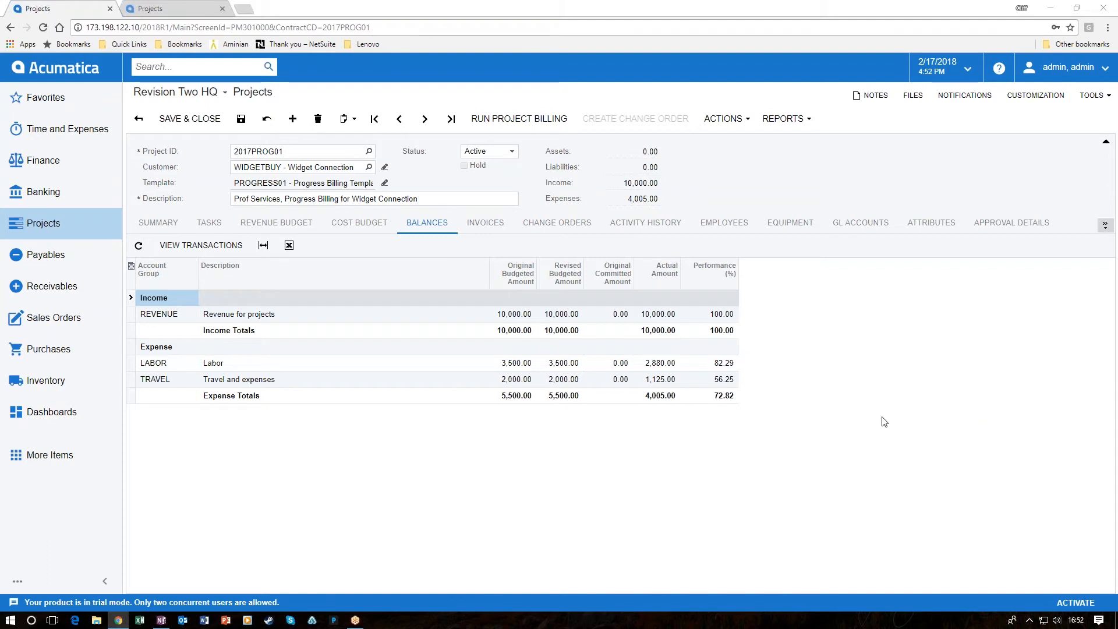
Examine the invoices issued for the project and check its change orders.
click(492, 223)
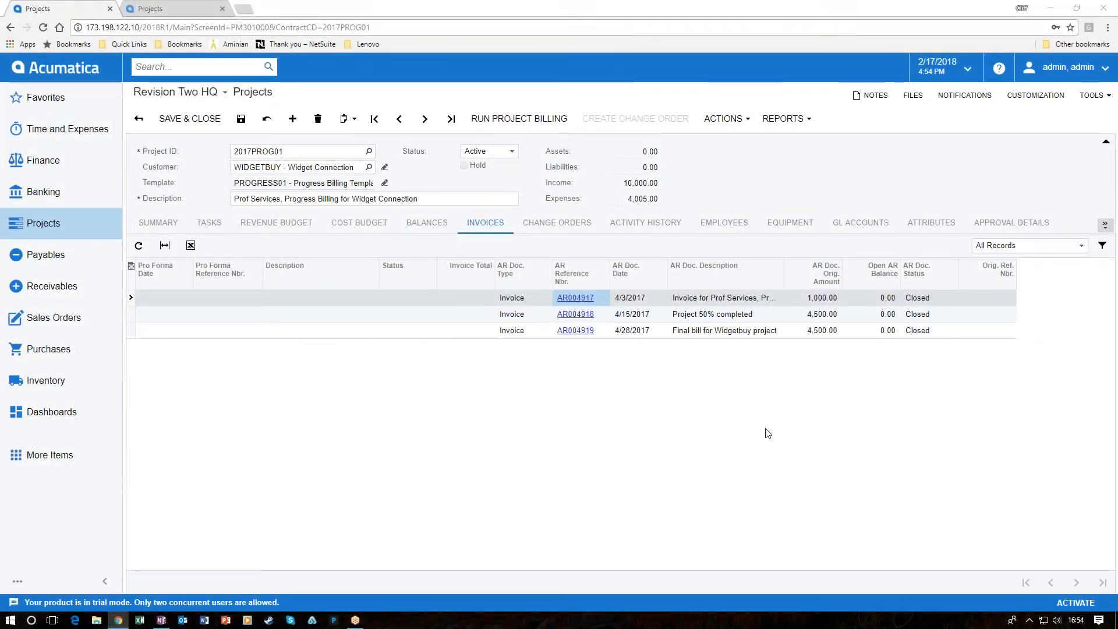
click(559, 298)
click(561, 230)
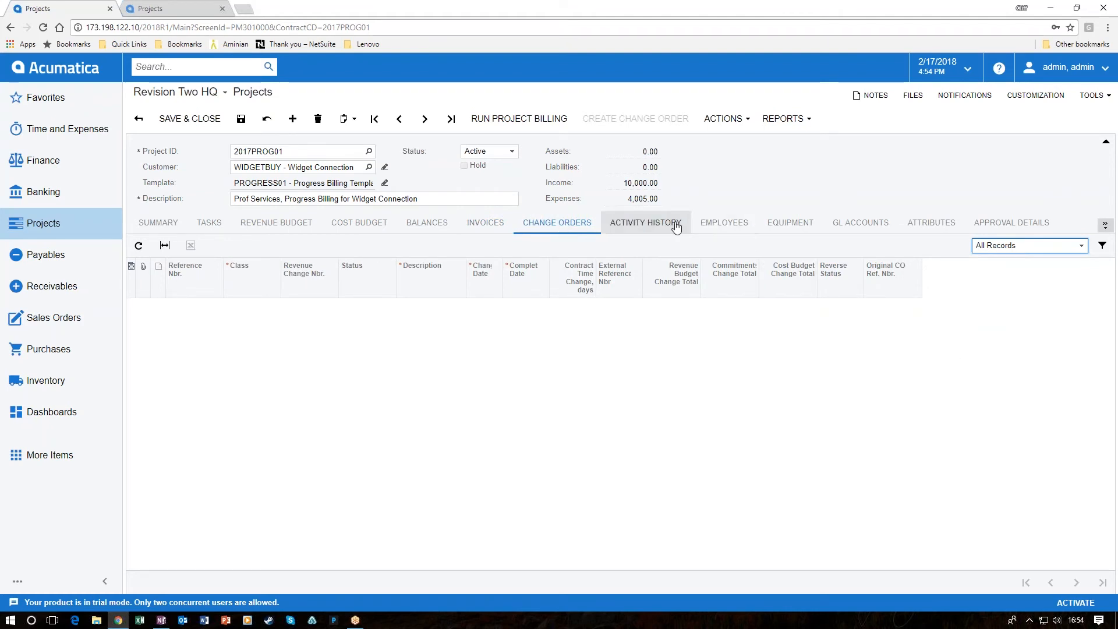
Examine the project's activity history, comparing a senior consultant time activity with the project review task, and refresh the list.
click(646, 224)
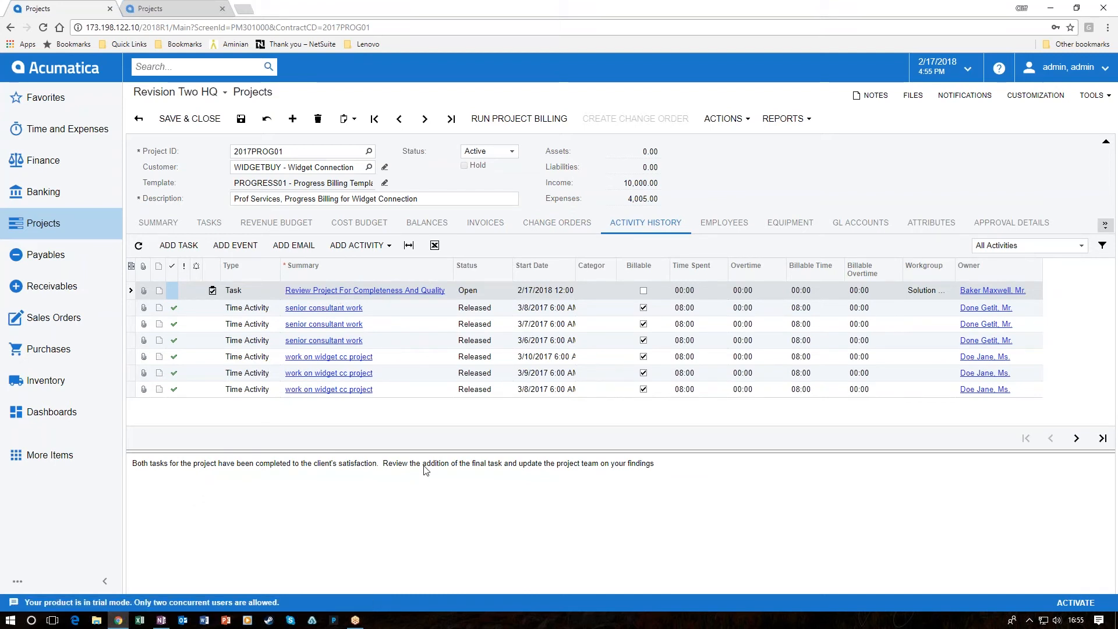
click(130, 311)
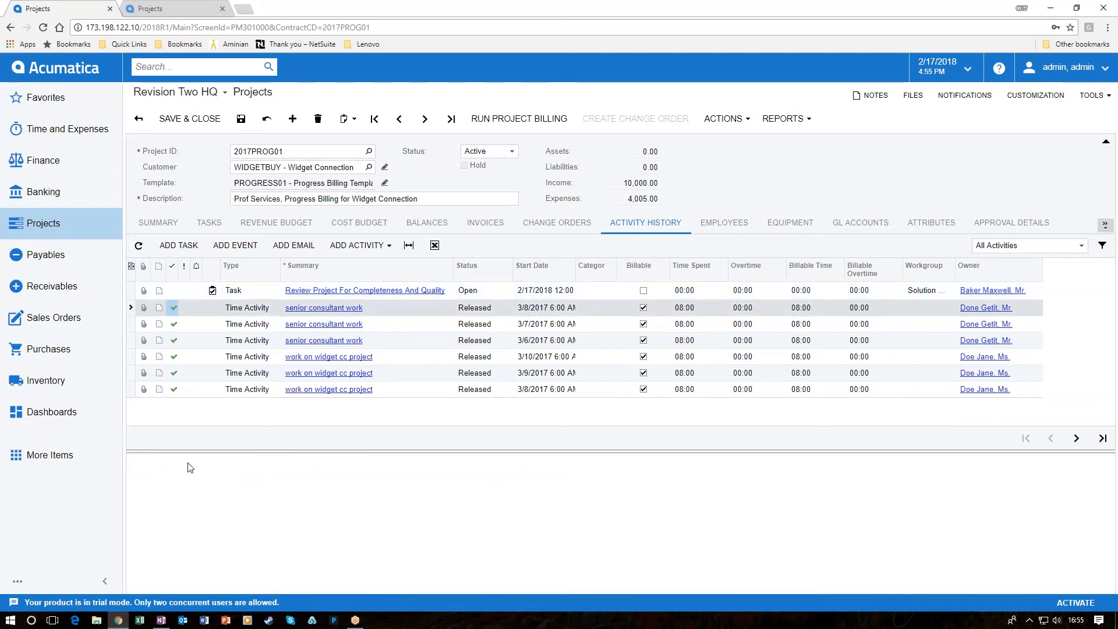
click(315, 291)
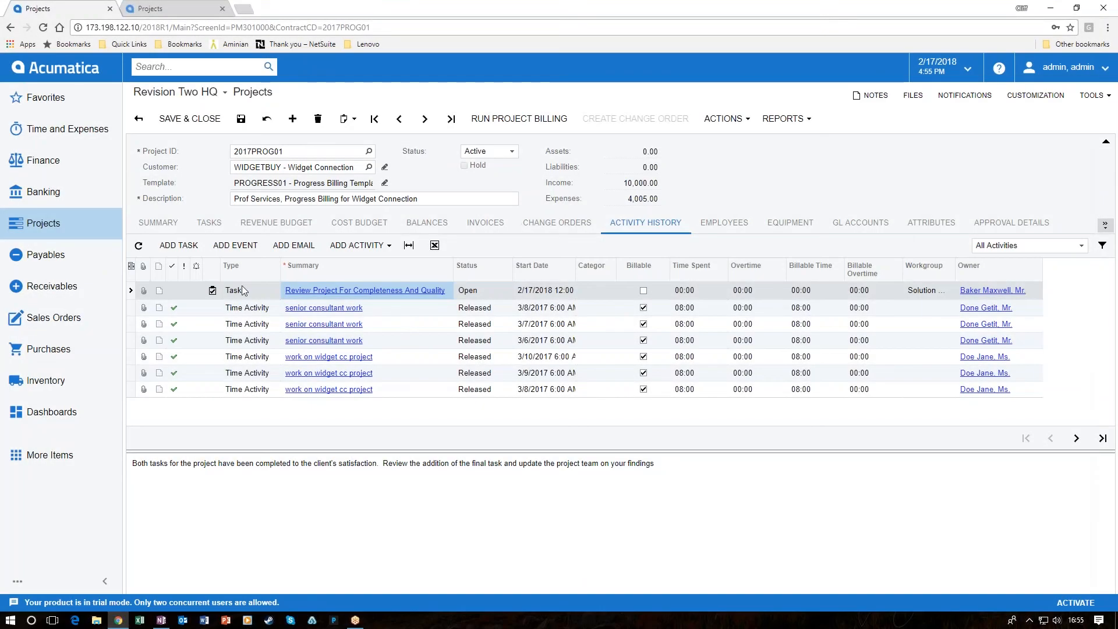
click(138, 245)
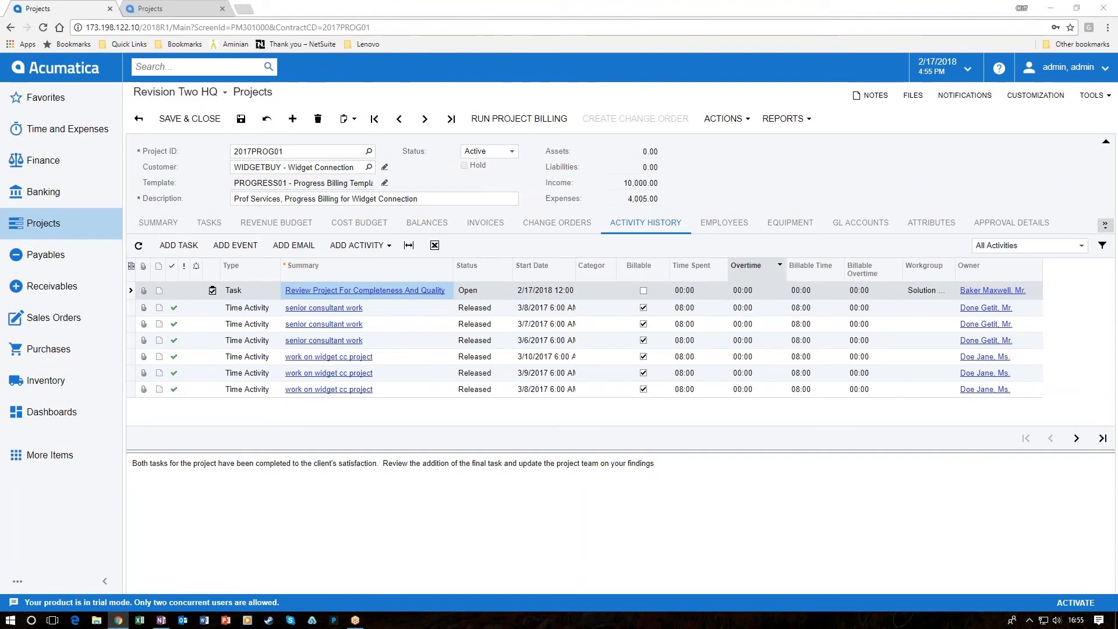
Review the employees, equipment and attributes assigned to the project.
click(722, 231)
click(766, 233)
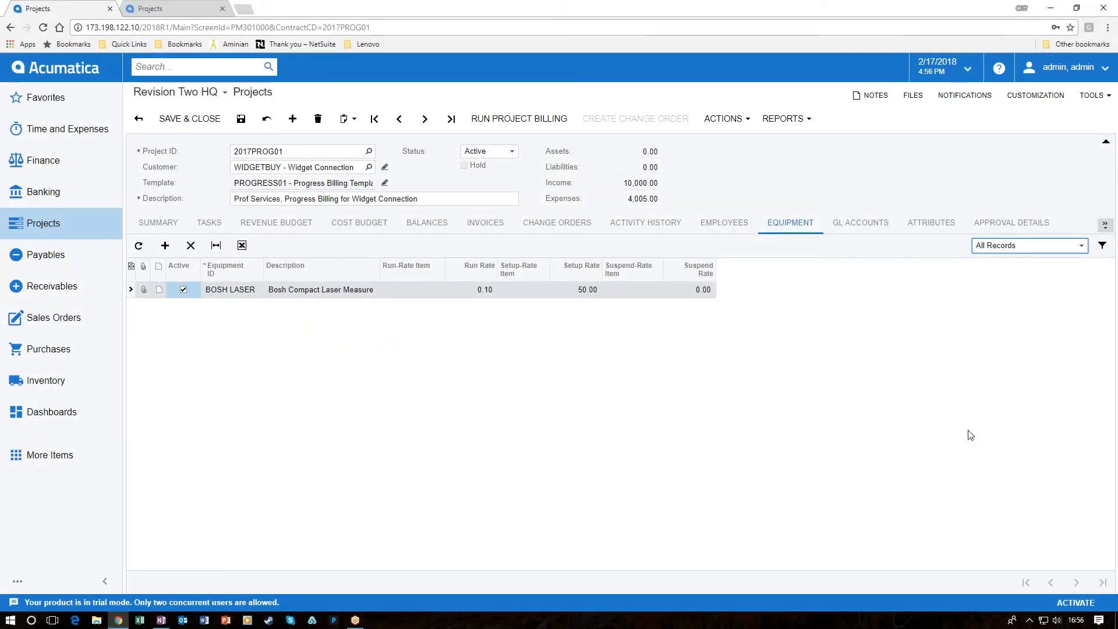
click(917, 231)
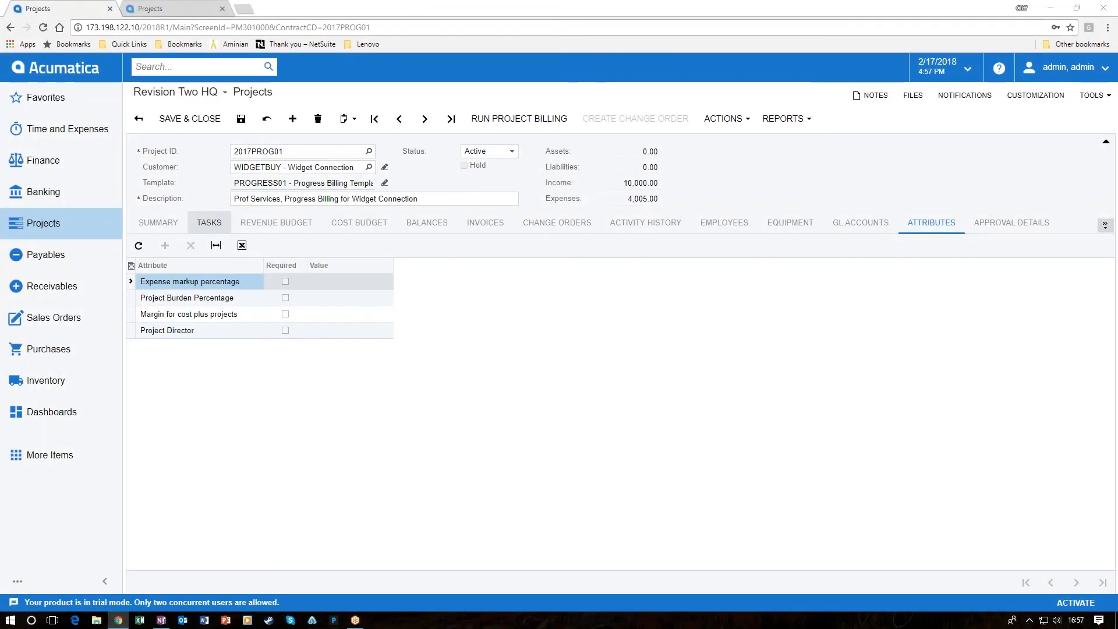
Return to the project summary and run project billing for 2017PROG01.
click(157, 222)
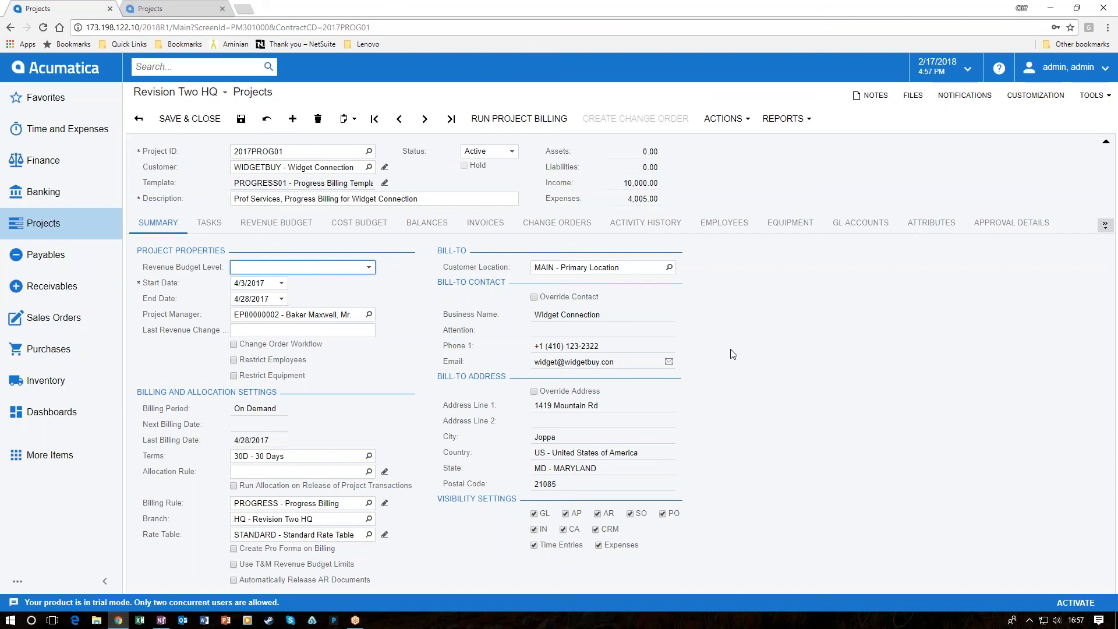
click(516, 119)
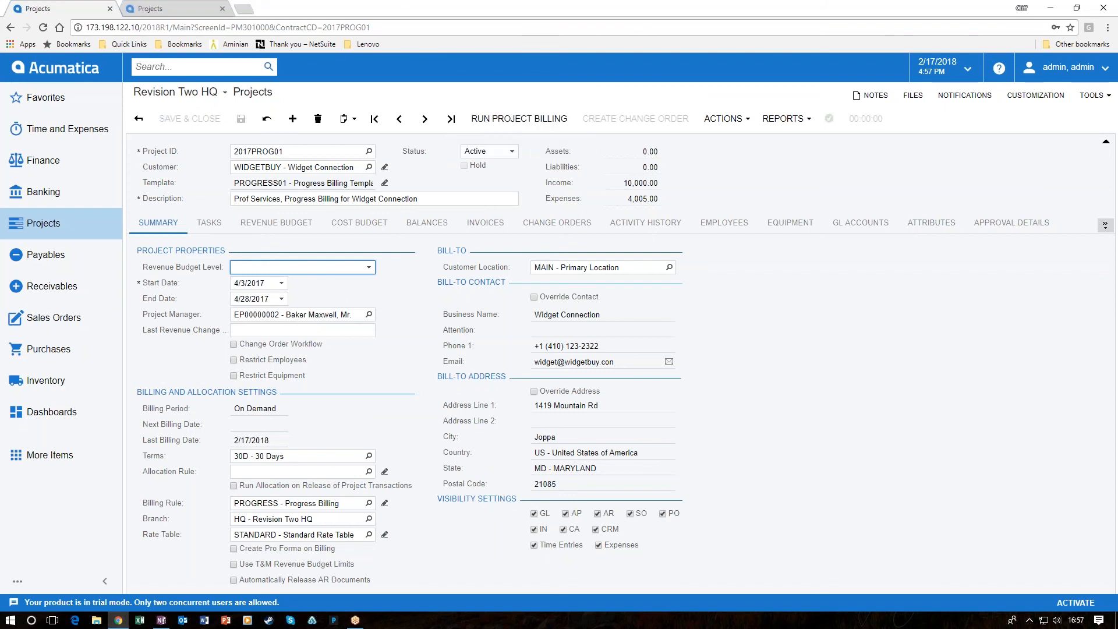